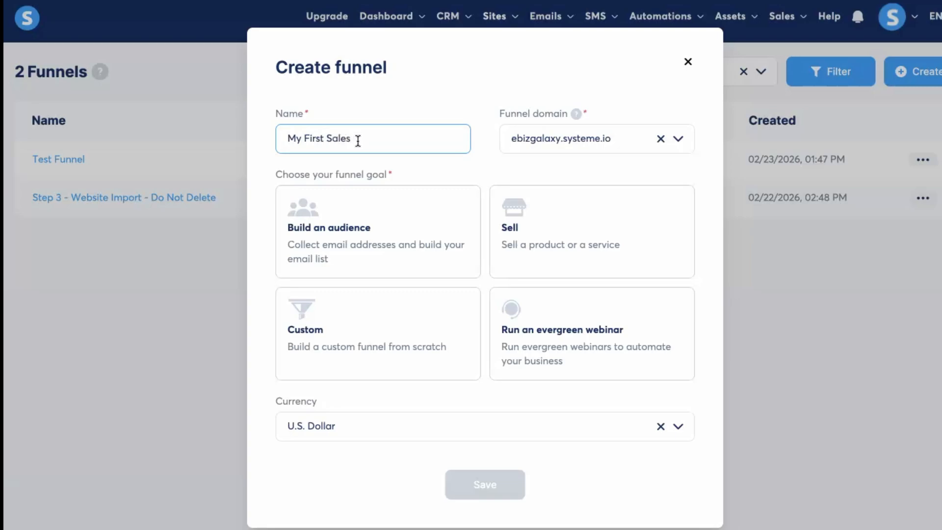
Step: Finish naming the funnel "My First Sales Funnel", choose the Build an audience goal, and save it
{"action": "type", "text": "Funnel"}
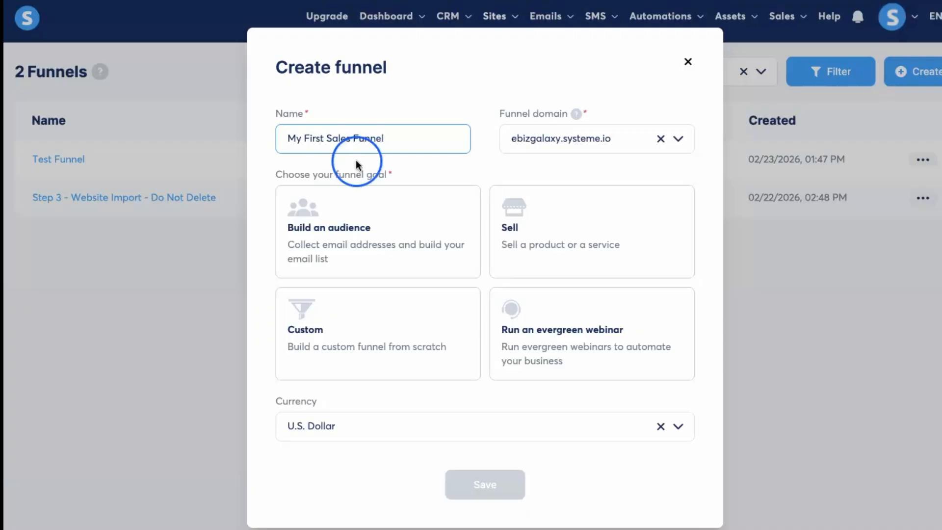
{"action": "left_click", "coordinate": [358, 228]}
{"action": "left_click", "coordinate": [363, 229]}
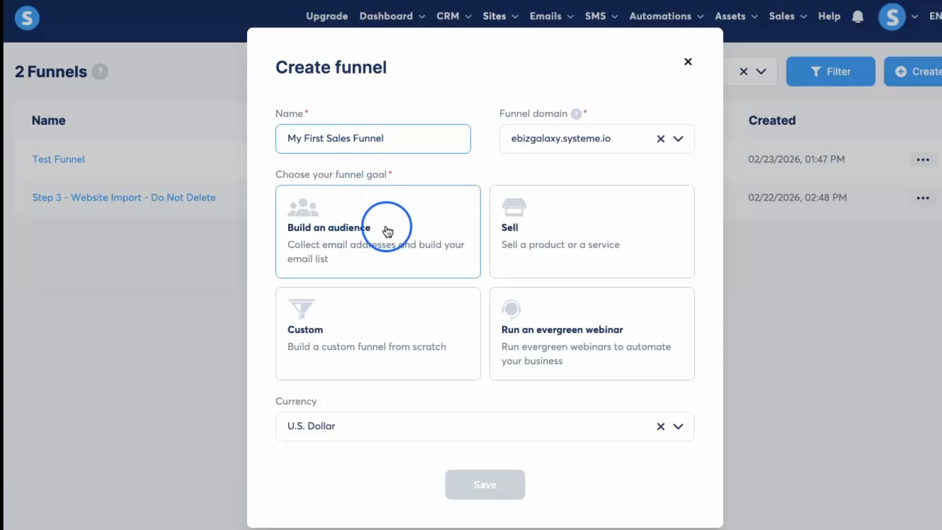
{"action": "left_click", "coordinate": [362, 232]}
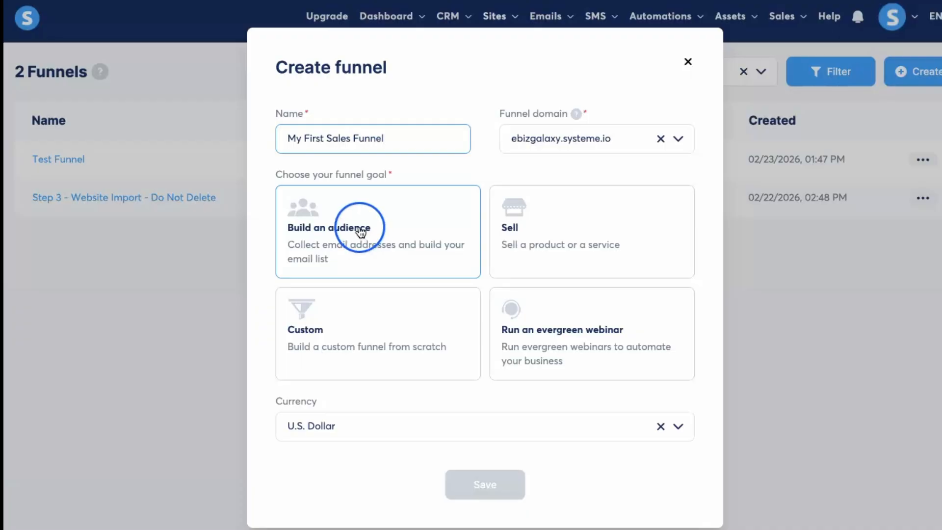
{"action": "left_click", "coordinate": [361, 228]}
{"action": "left_click", "coordinate": [379, 275]}
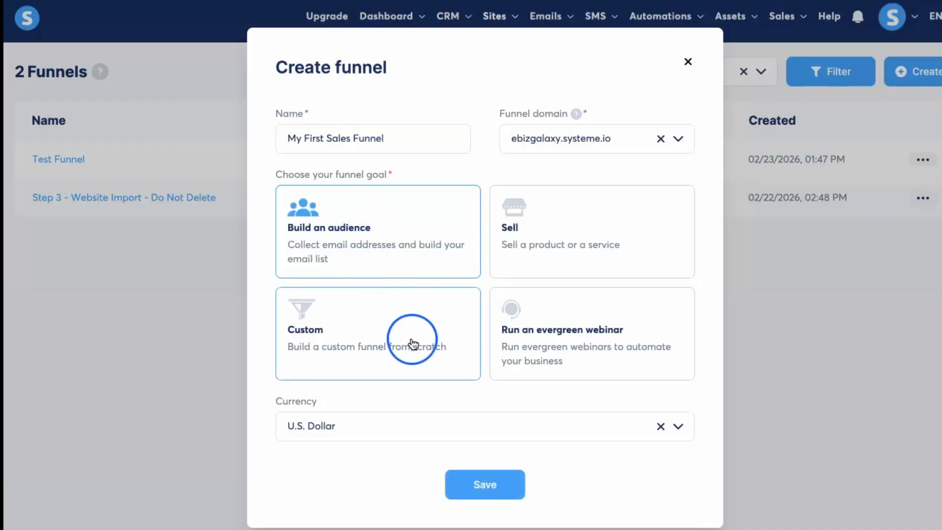
{"action": "left_click", "coordinate": [488, 485]}
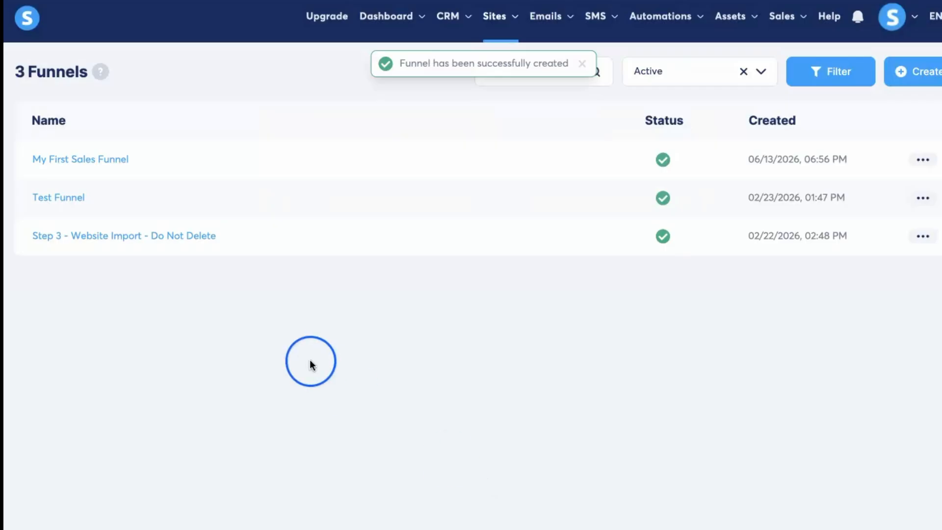
Step: Open My First Sales Funnel and apply the "Volunteer in your Community" template to its opt-in page
{"action": "left_click", "coordinate": [131, 163]}
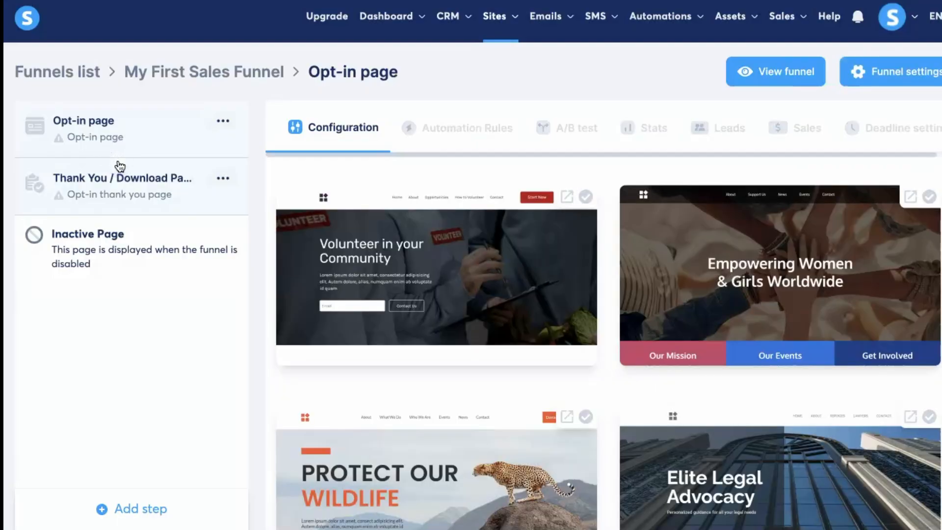
{"action": "left_click_drag", "start_coordinate": [119, 185], "coordinate": [108, 123]}
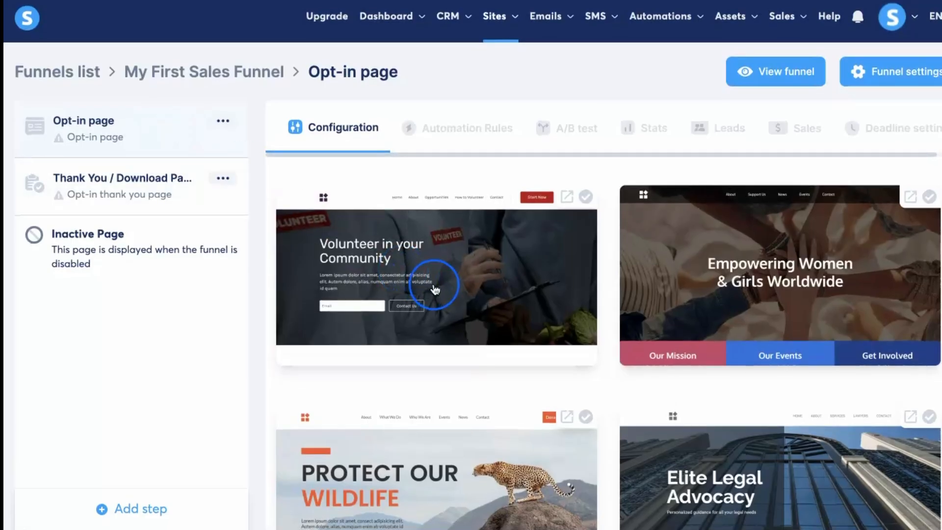
{"action": "left_click", "coordinate": [434, 289]}
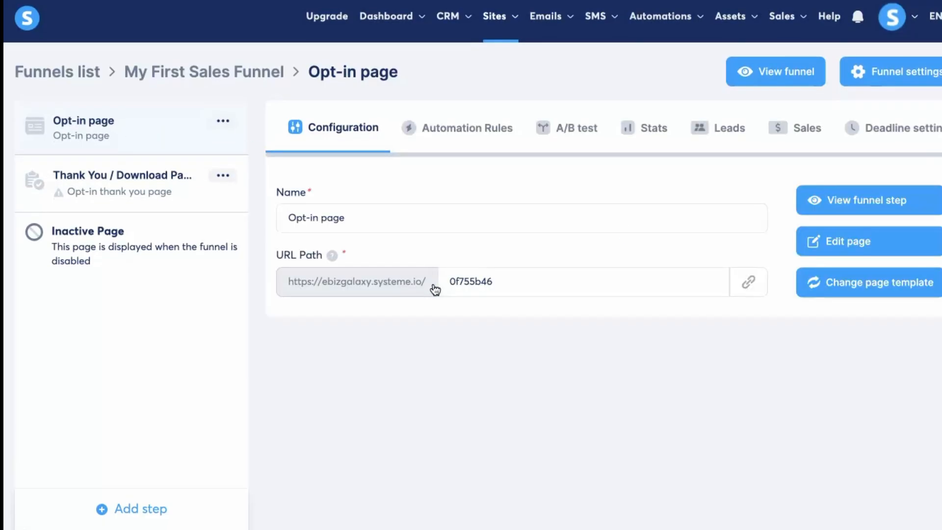
{"action": "left_click", "coordinate": [369, 215]}
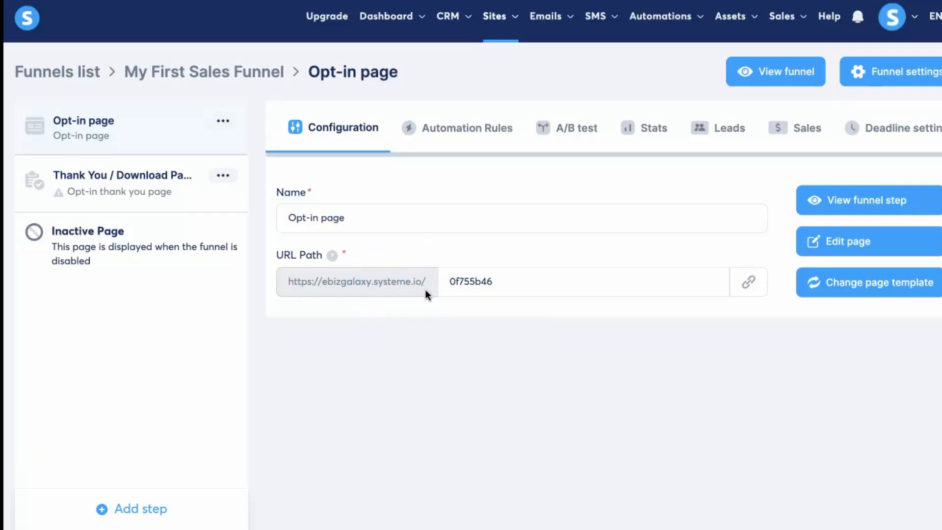
Step: Start a new automation rule for the opt-in page with the "Funnel step form subscribed" trigger
{"action": "left_click", "coordinate": [460, 131]}
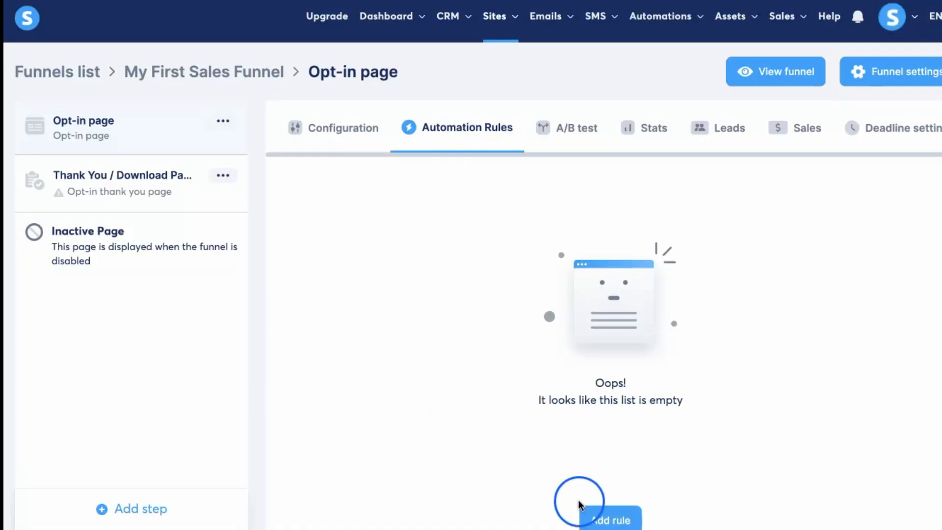
{"action": "left_click", "coordinate": [613, 520]}
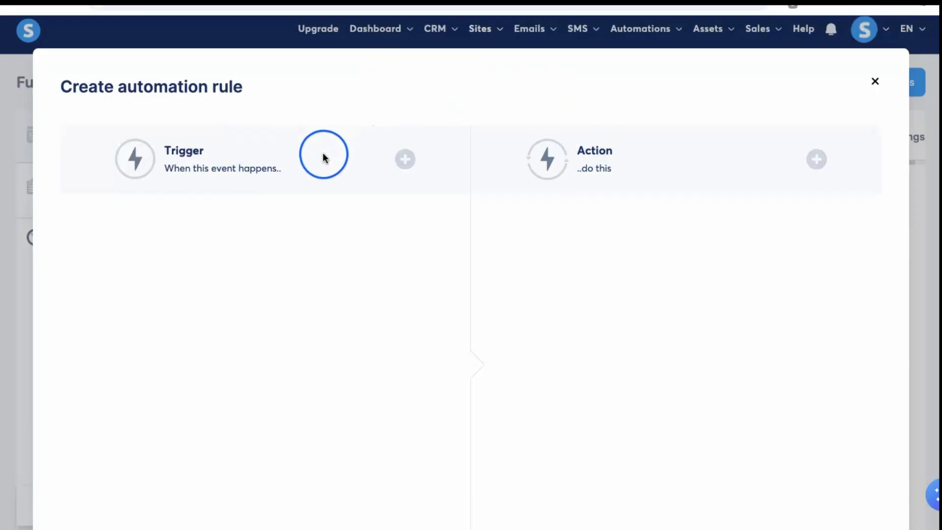
{"action": "left_click", "coordinate": [405, 159]}
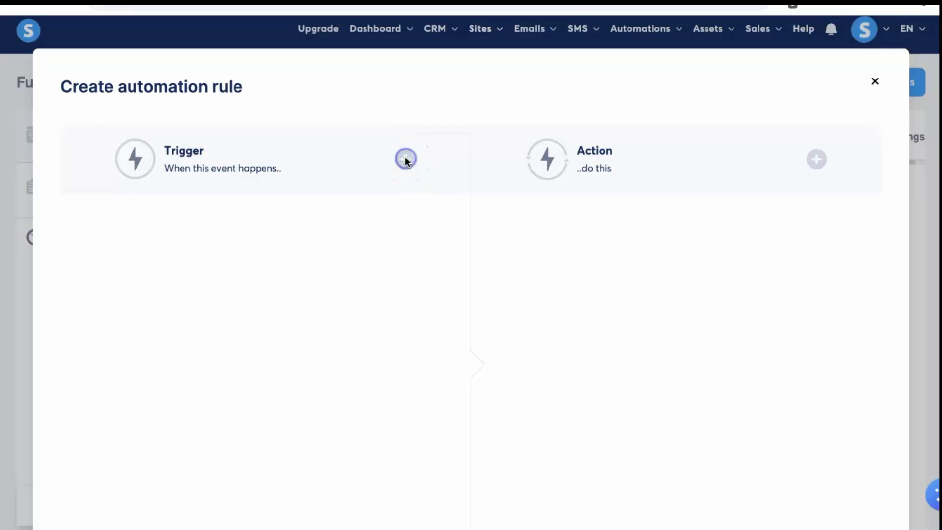
{"action": "left_click", "coordinate": [404, 159]}
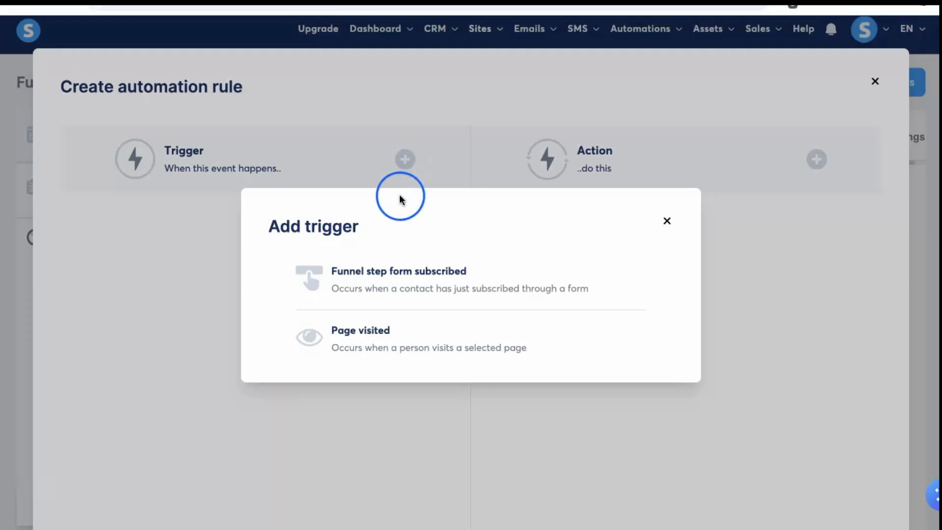
{"action": "left_click", "coordinate": [397, 276]}
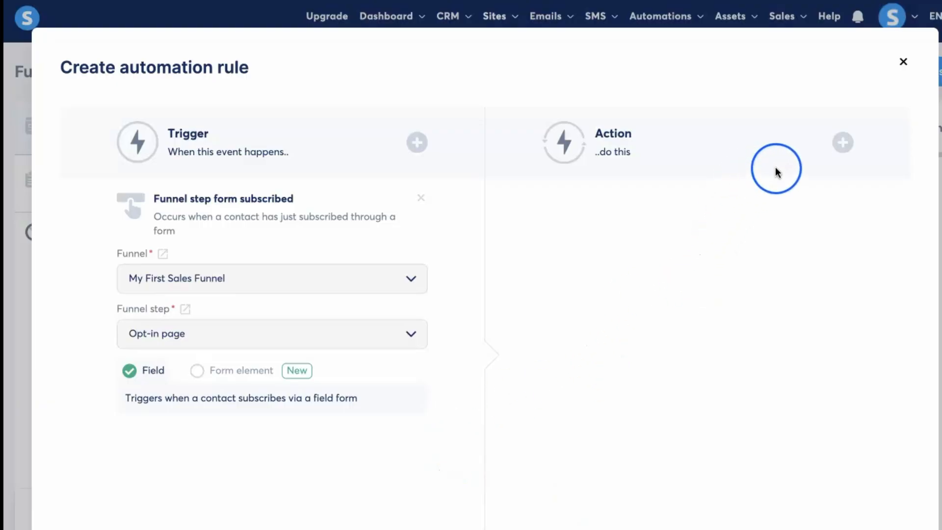
Step: Give the automation rule an "Add a tag" action
{"action": "left_click", "coordinate": [843, 143]}
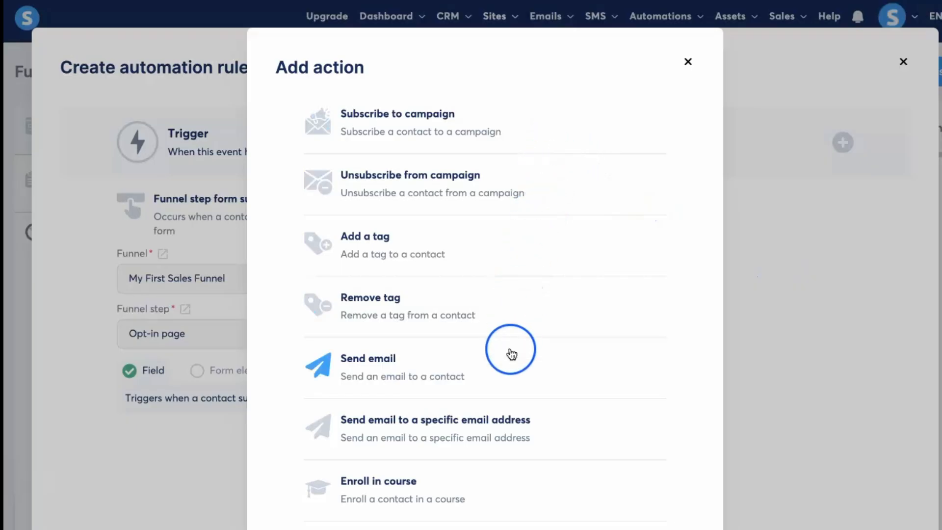
{"action": "left_click", "coordinate": [390, 240]}
{"action": "left_click", "coordinate": [708, 221]}
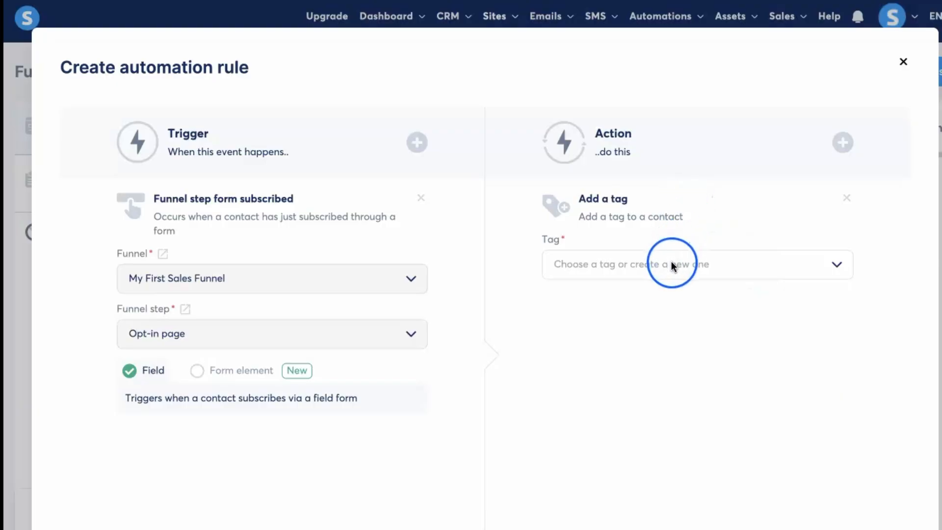
{"action": "left_click", "coordinate": [724, 265]}
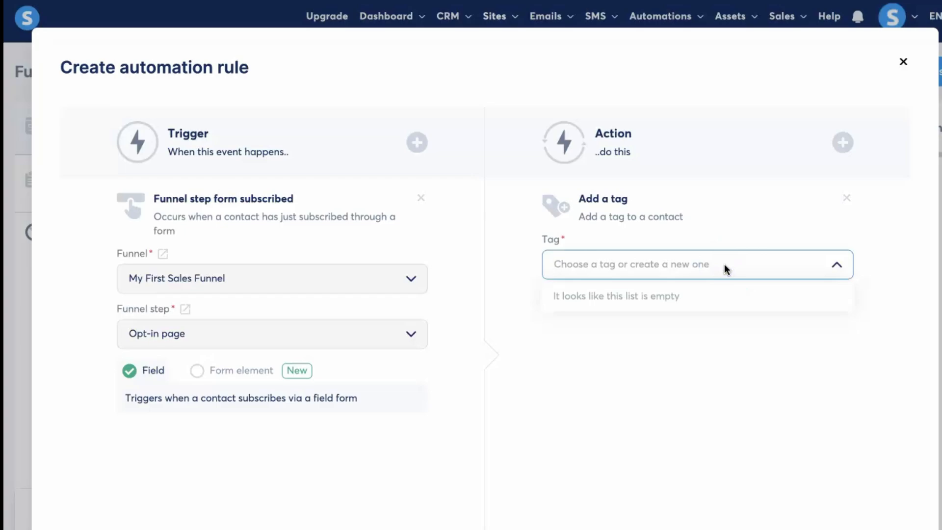
{"action": "type", "text": "Le"}
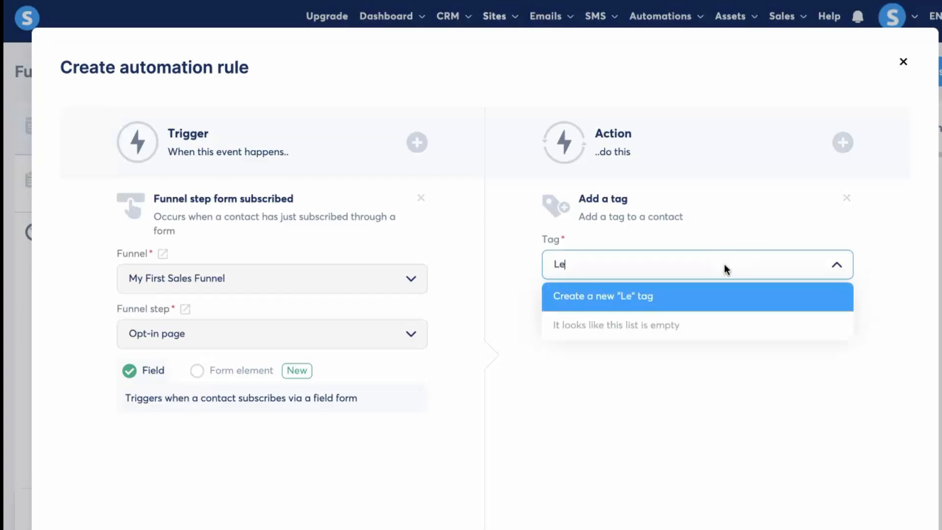
{"action": "type", "text": "ads"}
{"action": "left_click", "coordinate": [749, 435]}
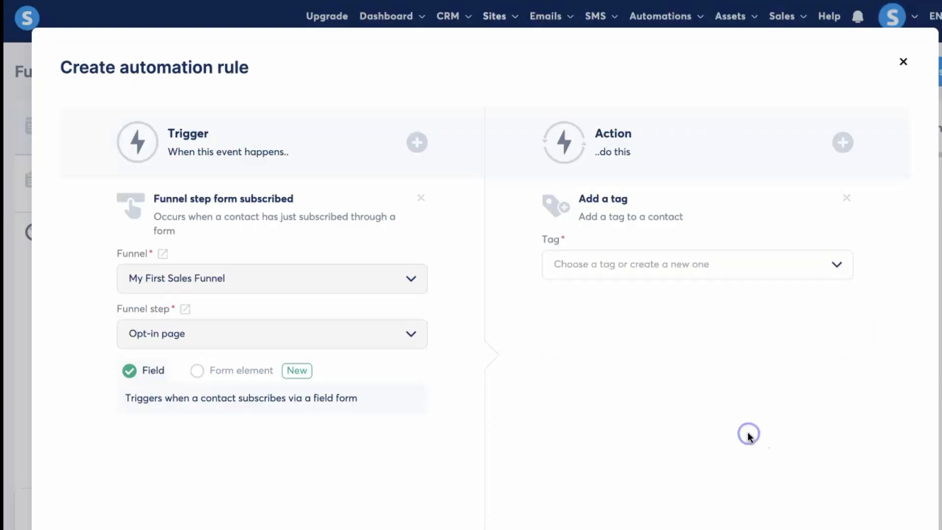
{"action": "left_click", "coordinate": [720, 300]}
Step: Create a new "Leads" tag for the rule's Add a tag action and save the automation rule
{"action": "left_click", "coordinate": [706, 265]}
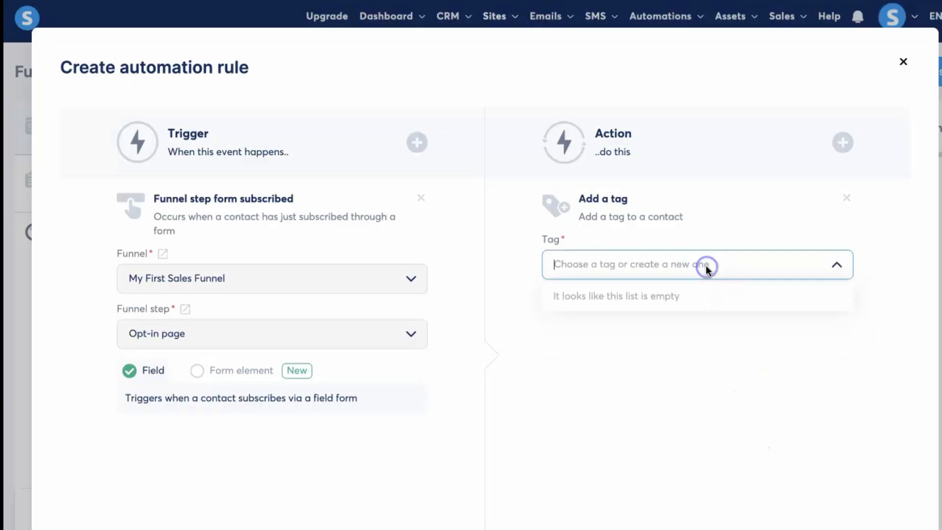
{"action": "type", "text": "Leads"}
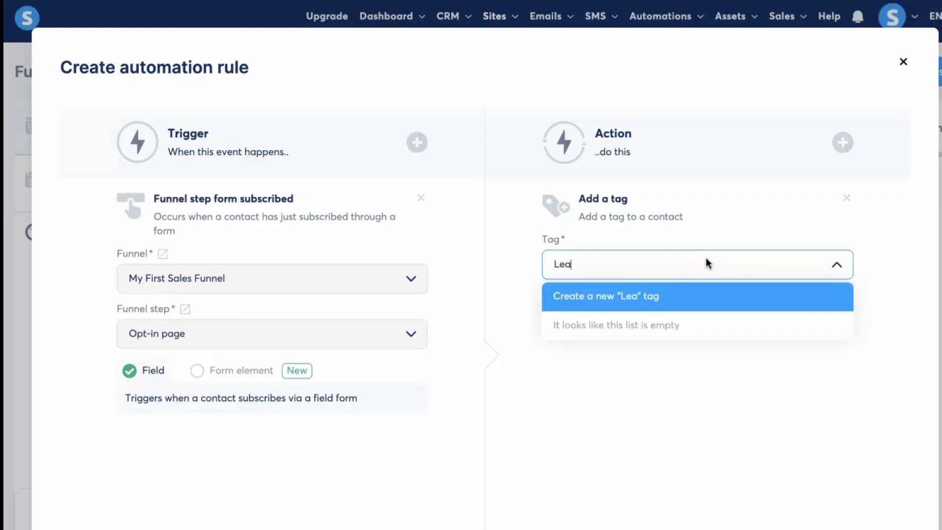
{"action": "left_click", "coordinate": [704, 273]}
{"action": "left_click", "coordinate": [651, 297]}
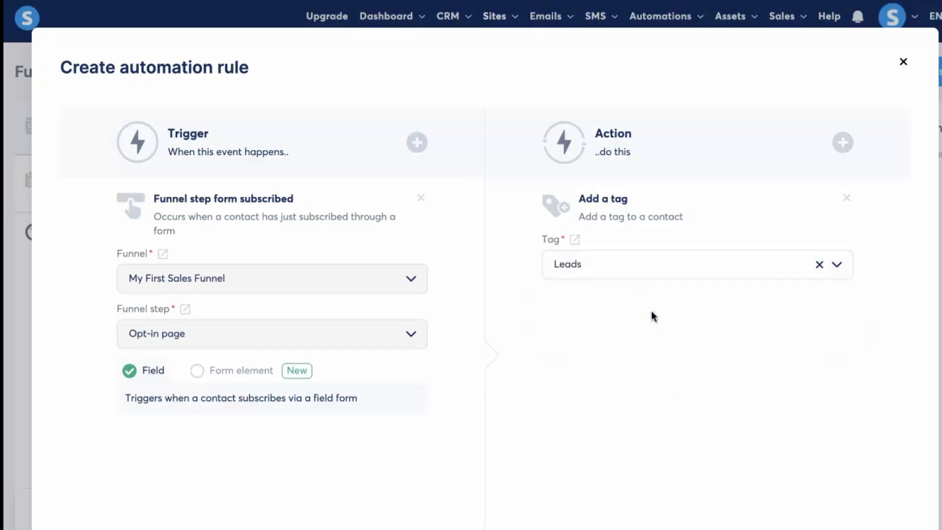
{"action": "left_click", "coordinate": [721, 397]}
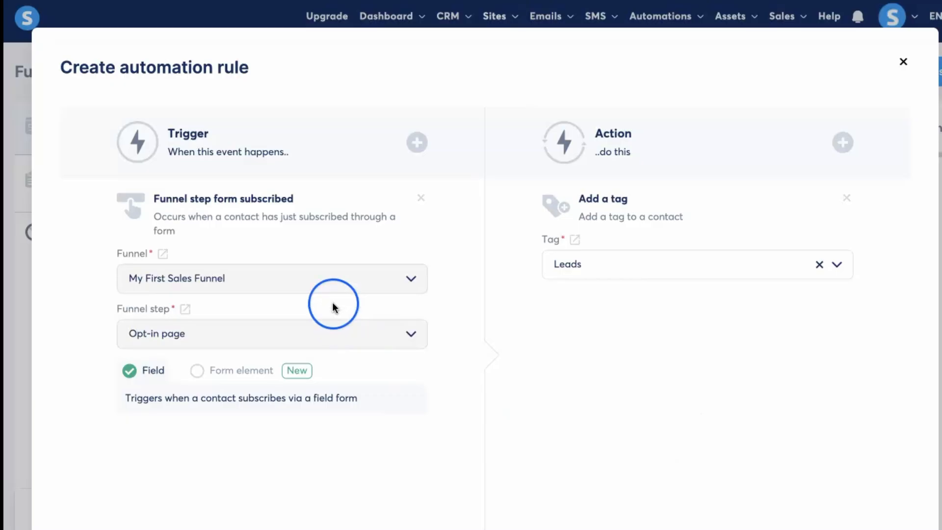
{"action": "left_click", "coordinate": [263, 232]}
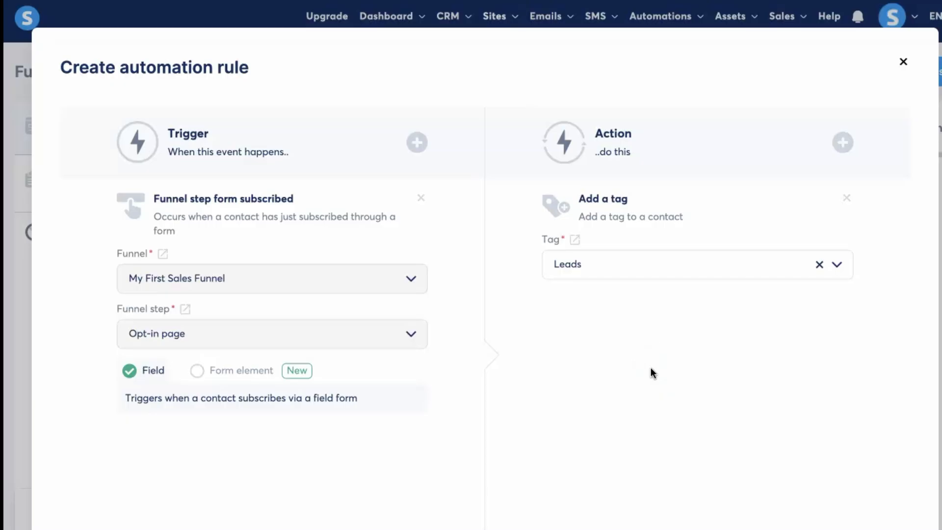
{"action": "scroll", "coordinate": [652, 371], "scroll_direction": "down", "scroll_amount": 1}
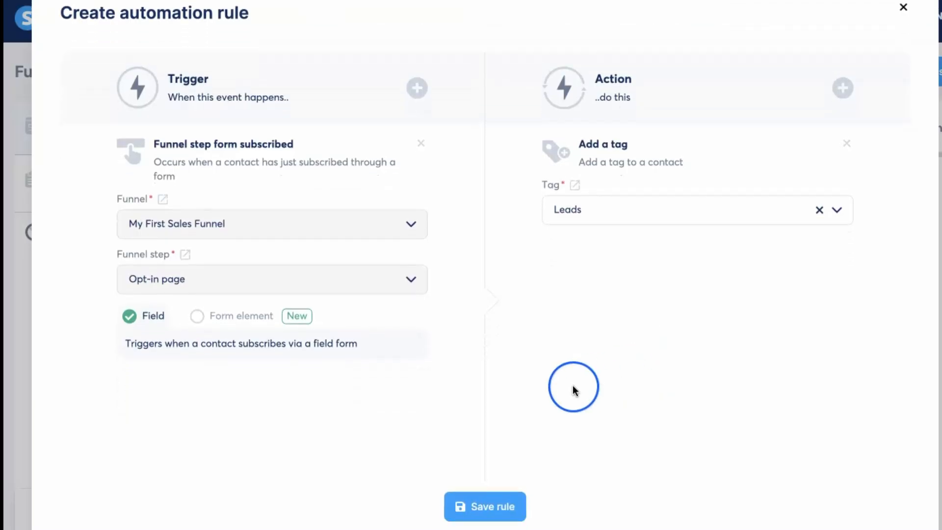
{"action": "left_click", "coordinate": [486, 508]}
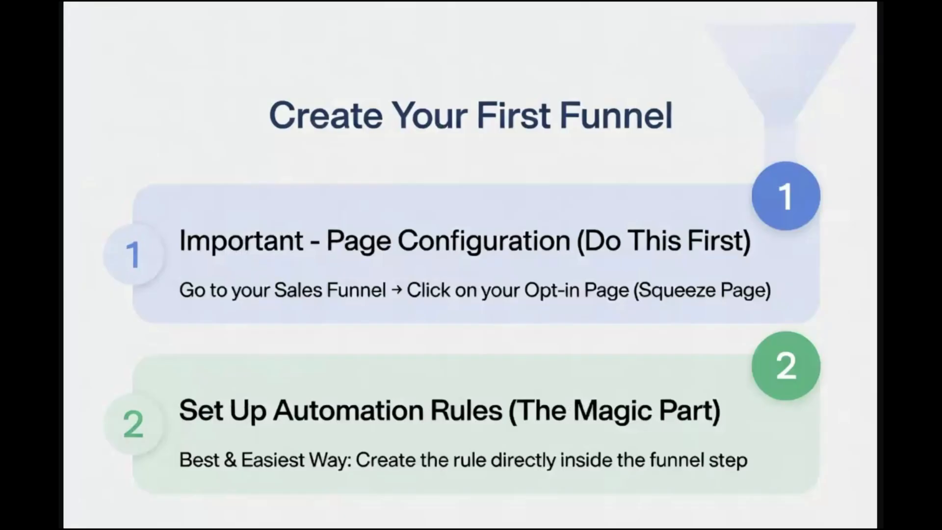